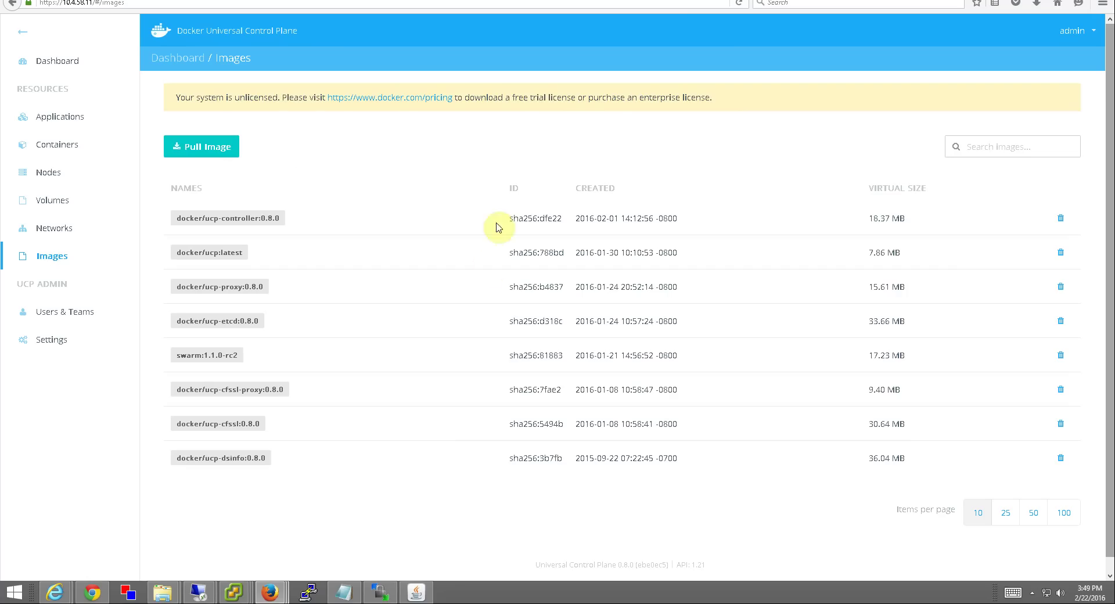
- Go from the UCP dashboard to Nodes and scroll through the five nodes (0/4 CPUs, 3.887 GiB each)
click(52, 65)
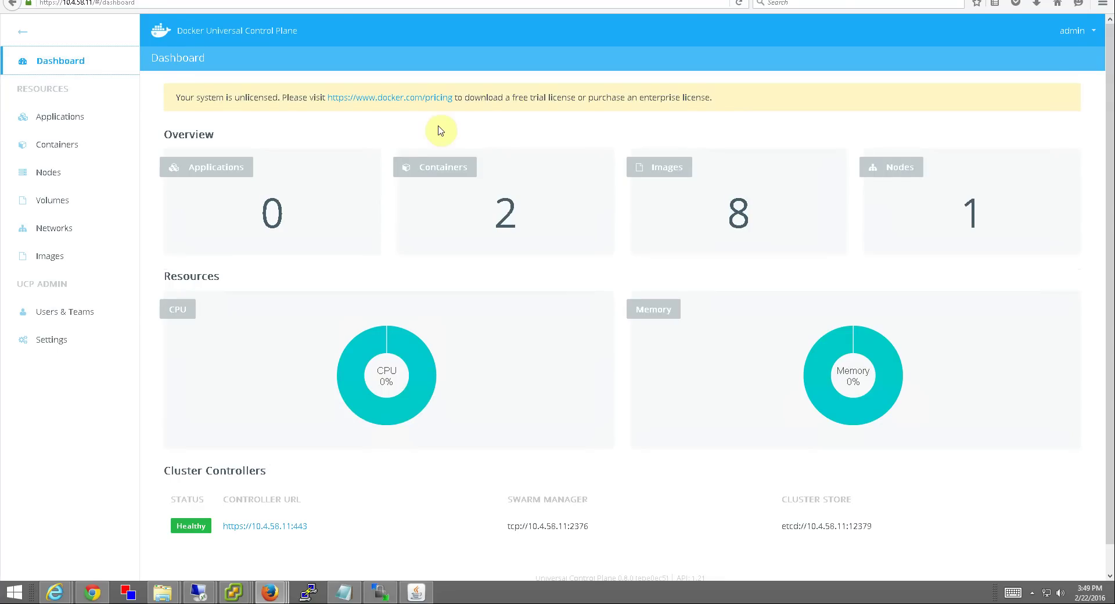
click(50, 177)
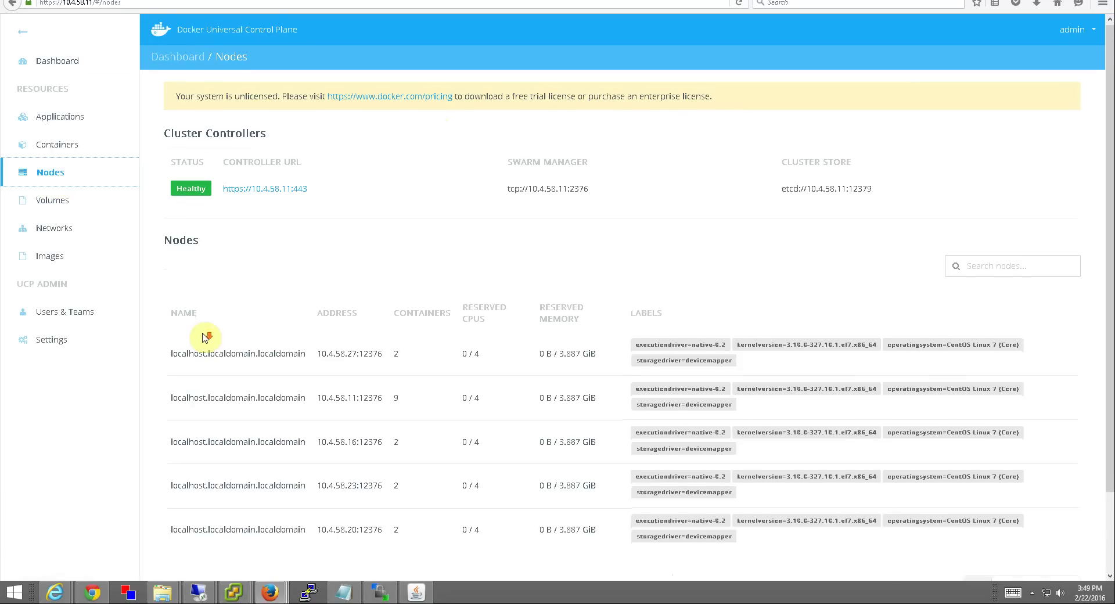
scroll(221, 334, down, 1)
scroll(243, 332, down, 2)
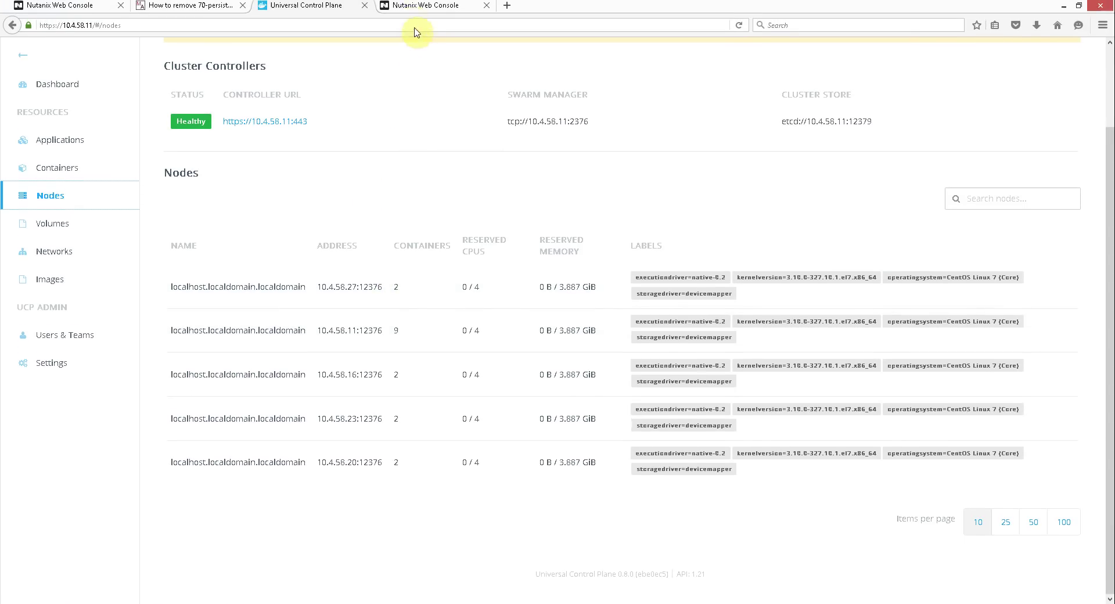
- Log in to the Nutanix web console as admin with the account password
click(405, 12)
click(499, 335)
text(admin)
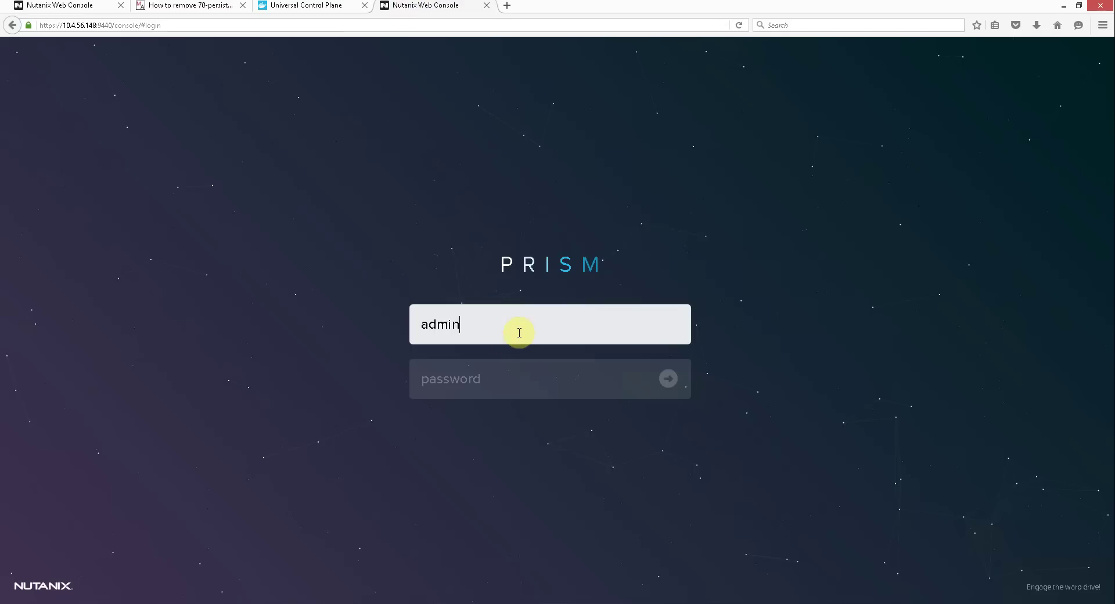
key(Tab)
text(Nutanix/4u)
key(Return)
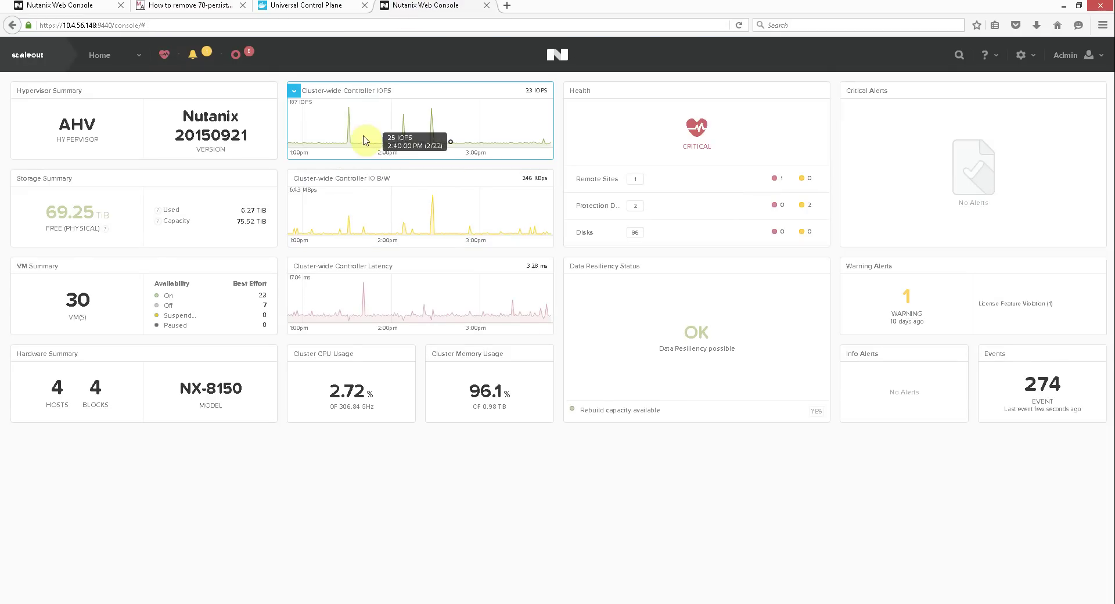
- Show the VM table, go to page 2 and select the cloud-init VM's details
click(139, 55)
click(79, 120)
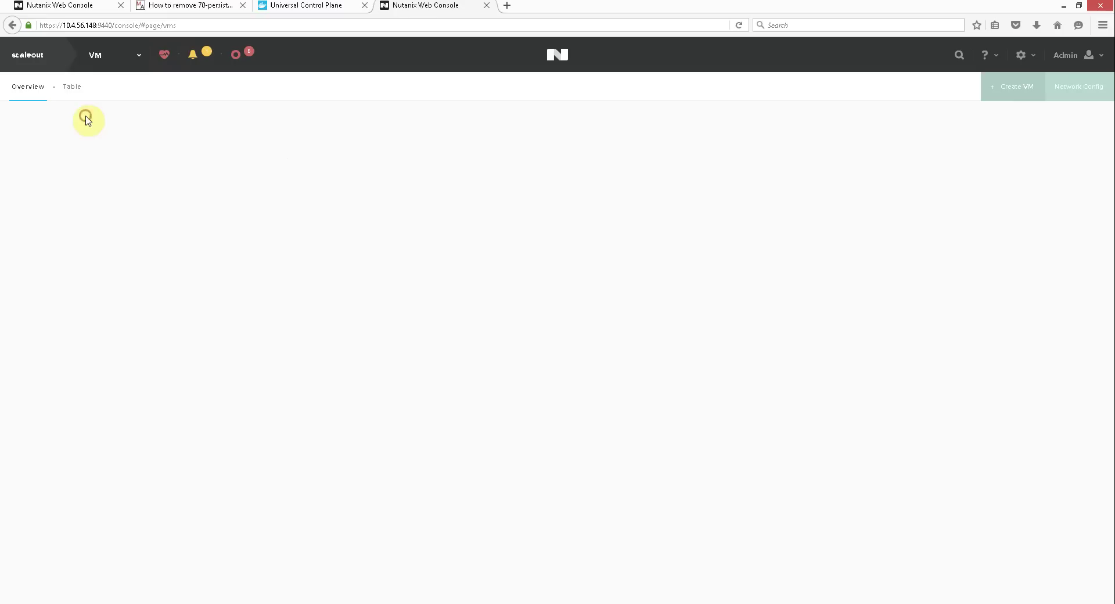
click(78, 91)
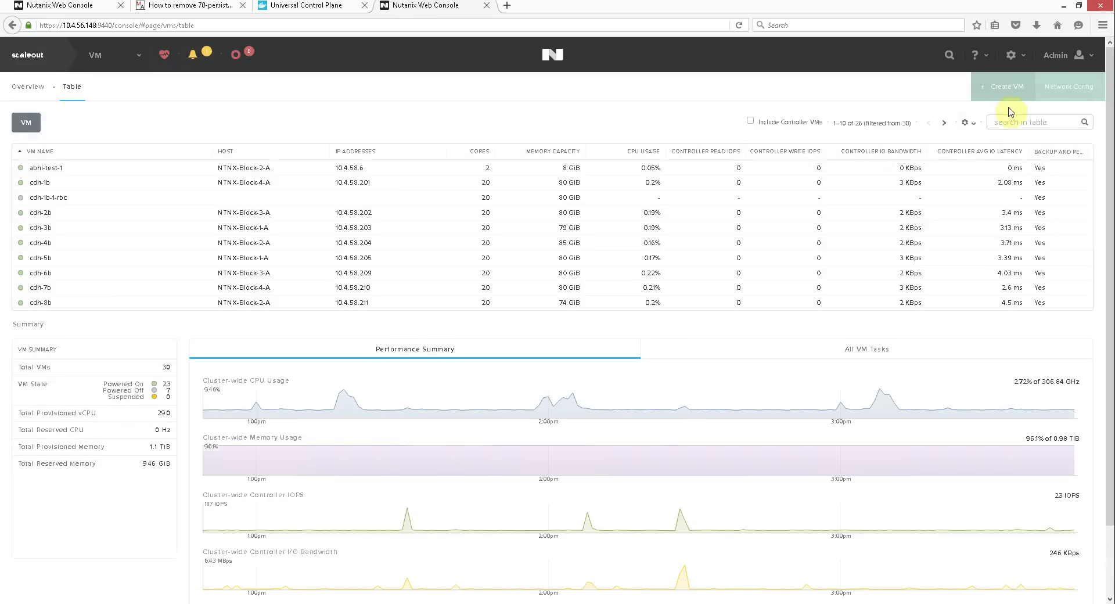
click(944, 124)
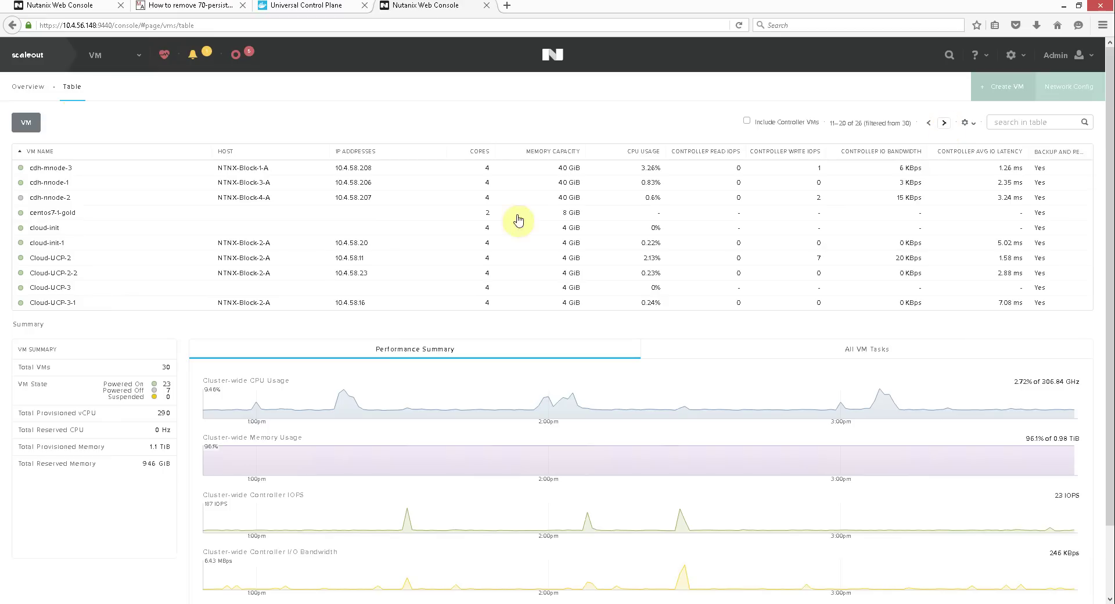
click(35, 230)
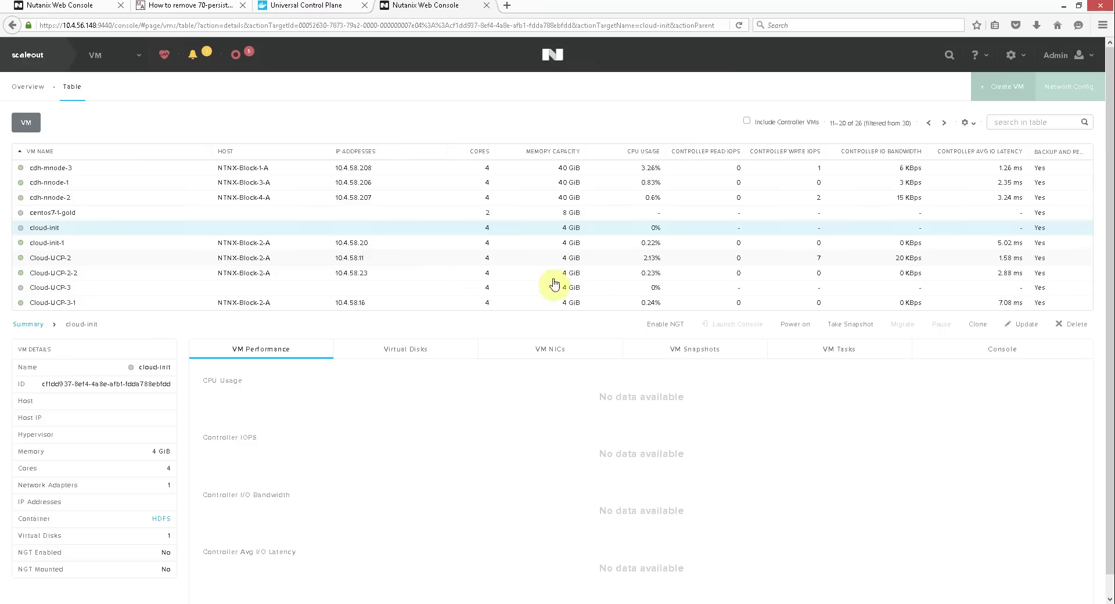
- Clone cloud-init, renaming the clone docker-ucp, and scroll the dialog down to the network adapters
click(981, 328)
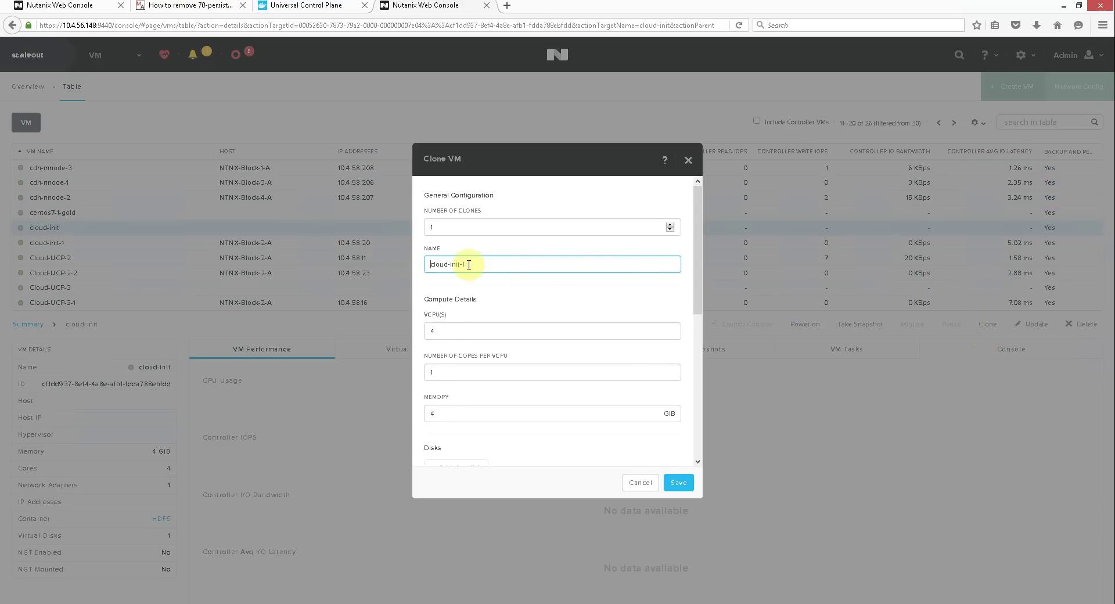
drag(480, 264, 356, 267)
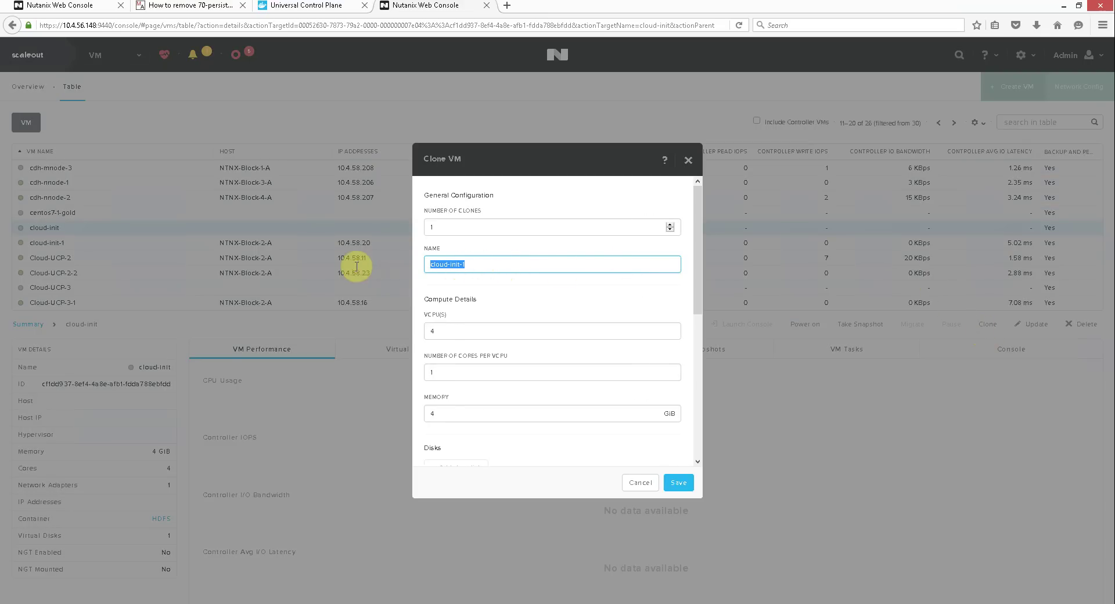
text(docker-ucp)
click(698, 249)
drag(699, 249, 709, 387)
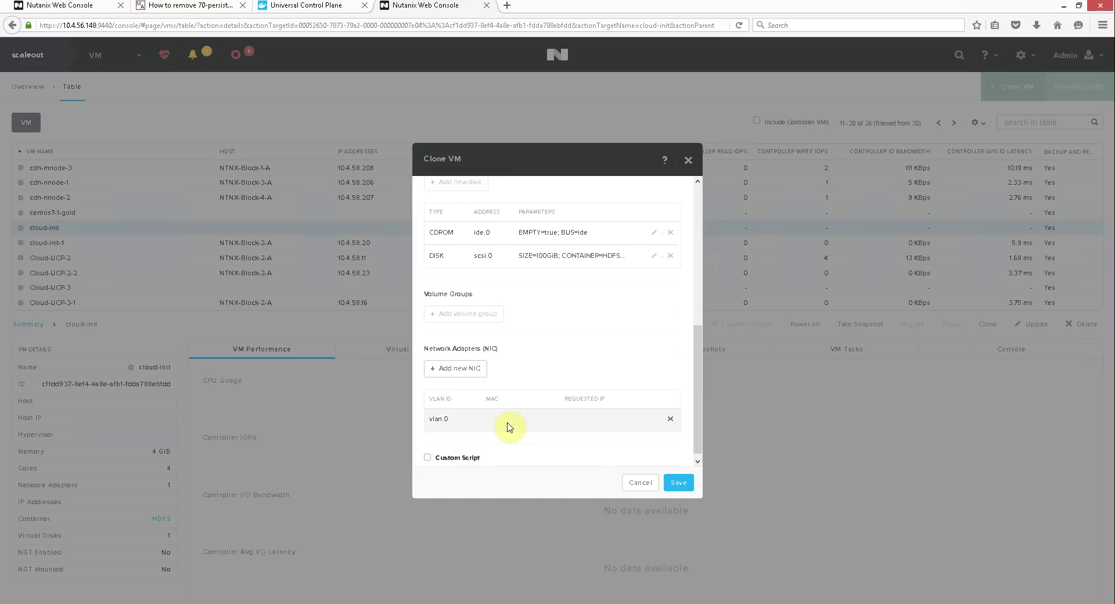
drag(706, 338, 704, 373)
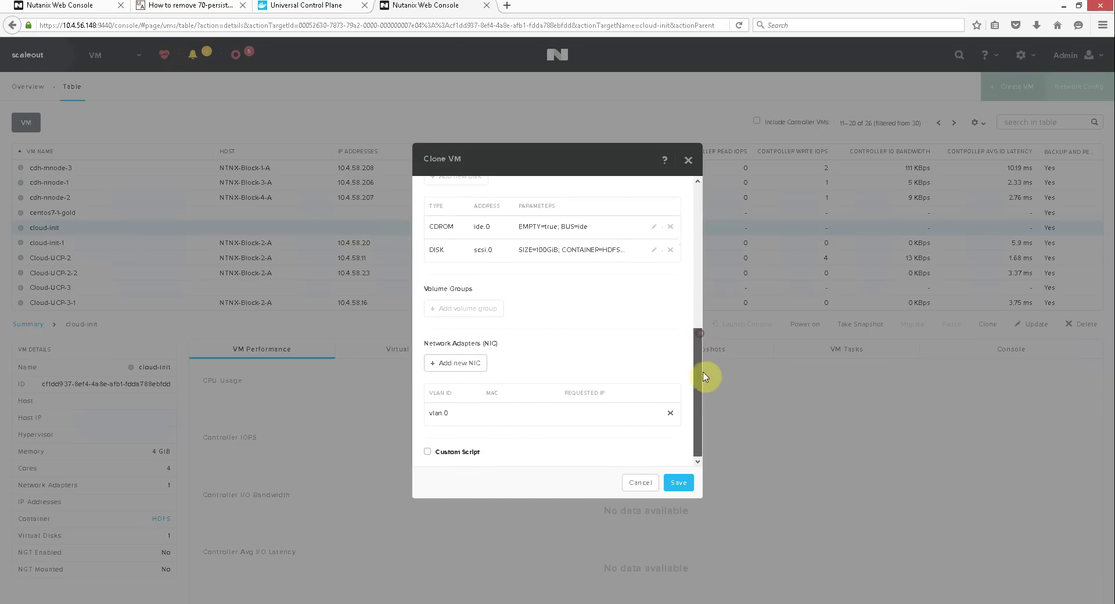
- Enable a custom script and paste the docker/ucp join cloud-config into the script box
click(426, 453)
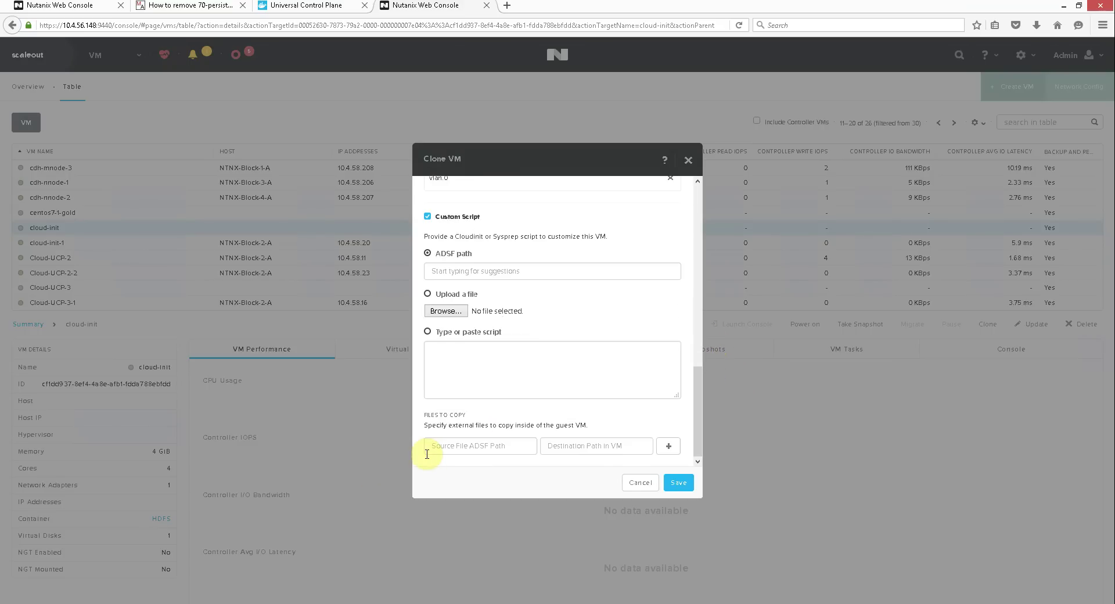
click(428, 332)
click(445, 356)
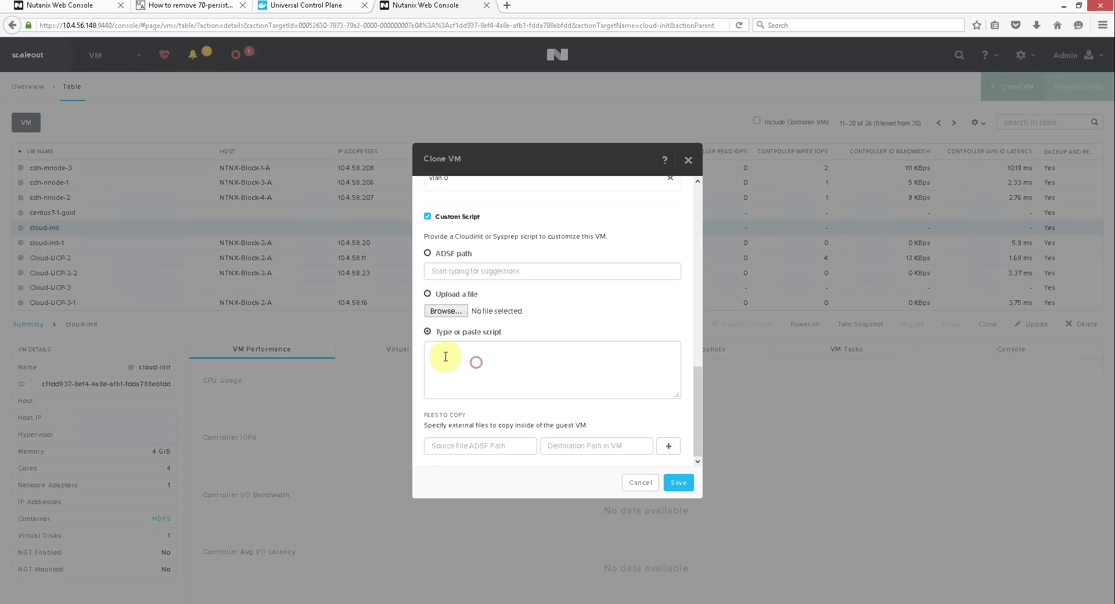
right_click(459, 354)
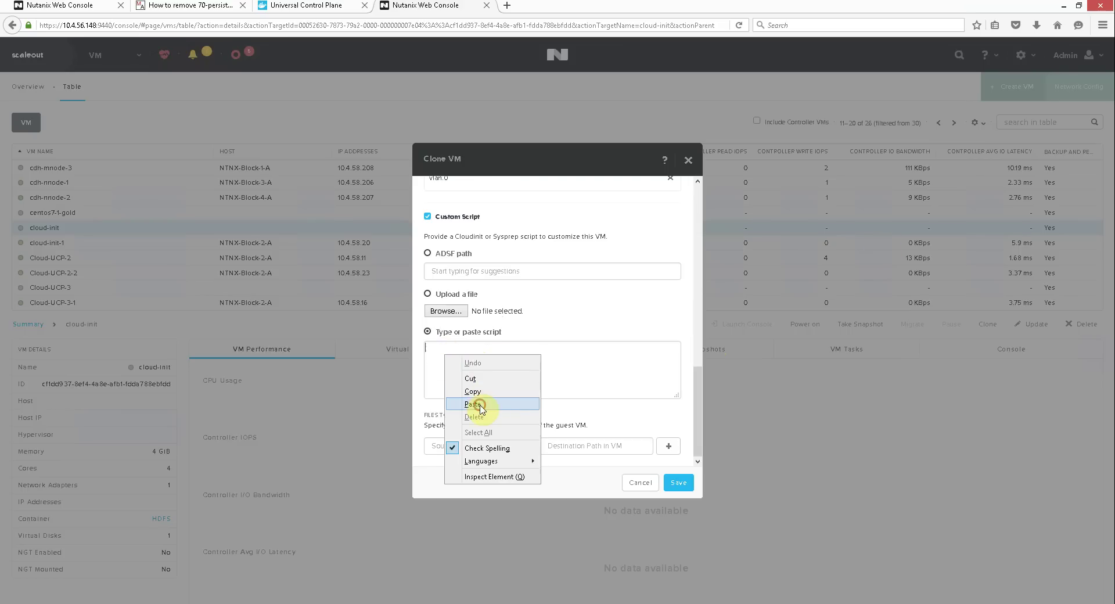
click(481, 405)
drag(675, 373, 674, 346)
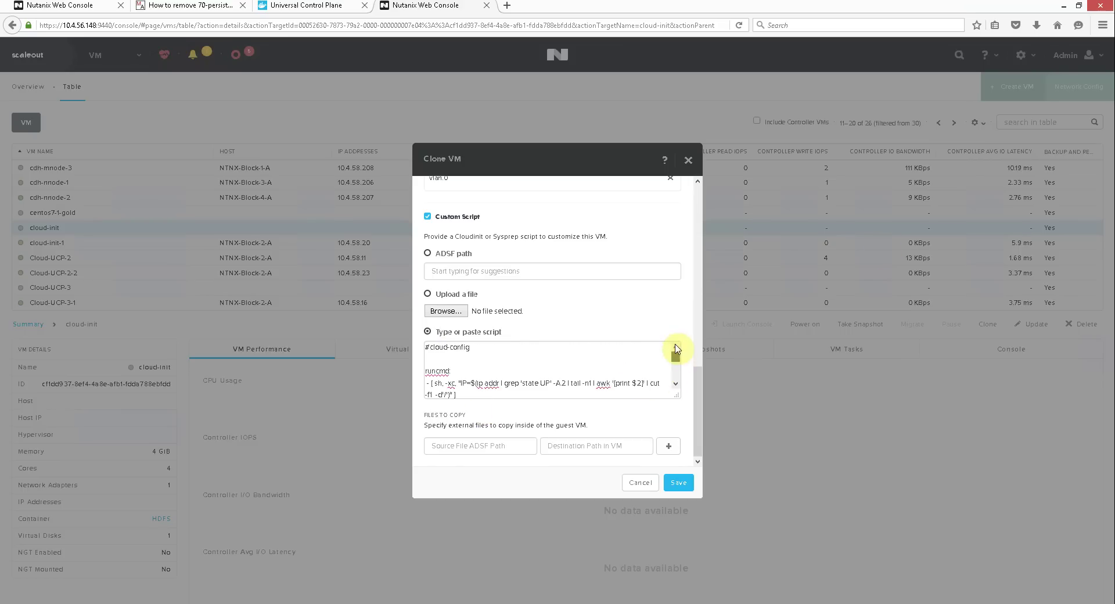
drag(445, 383, 635, 379)
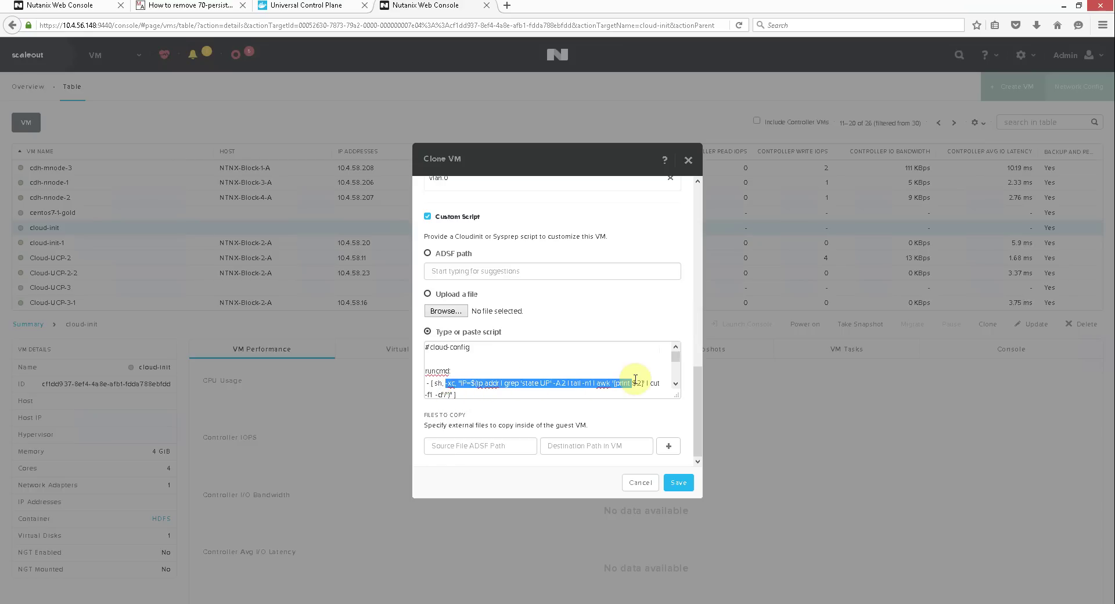
click(674, 384)
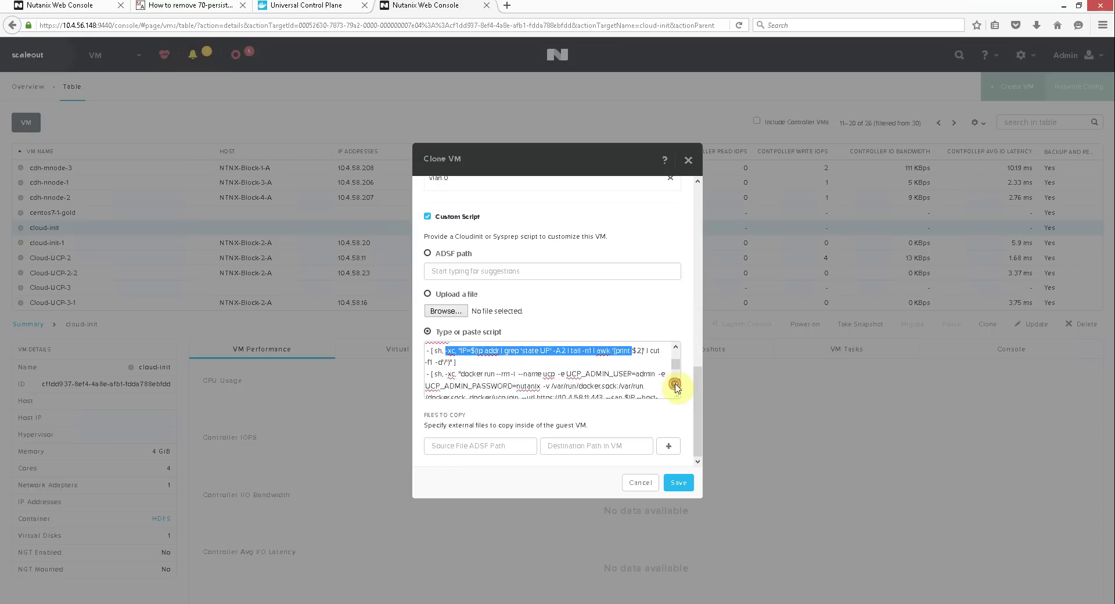
click(677, 349)
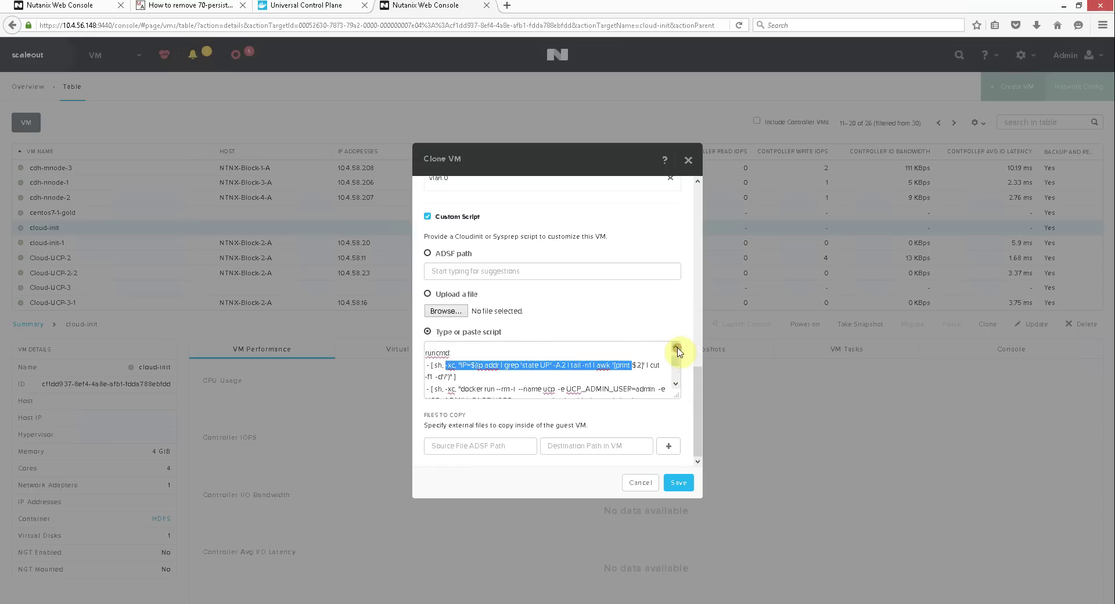
click(676, 386)
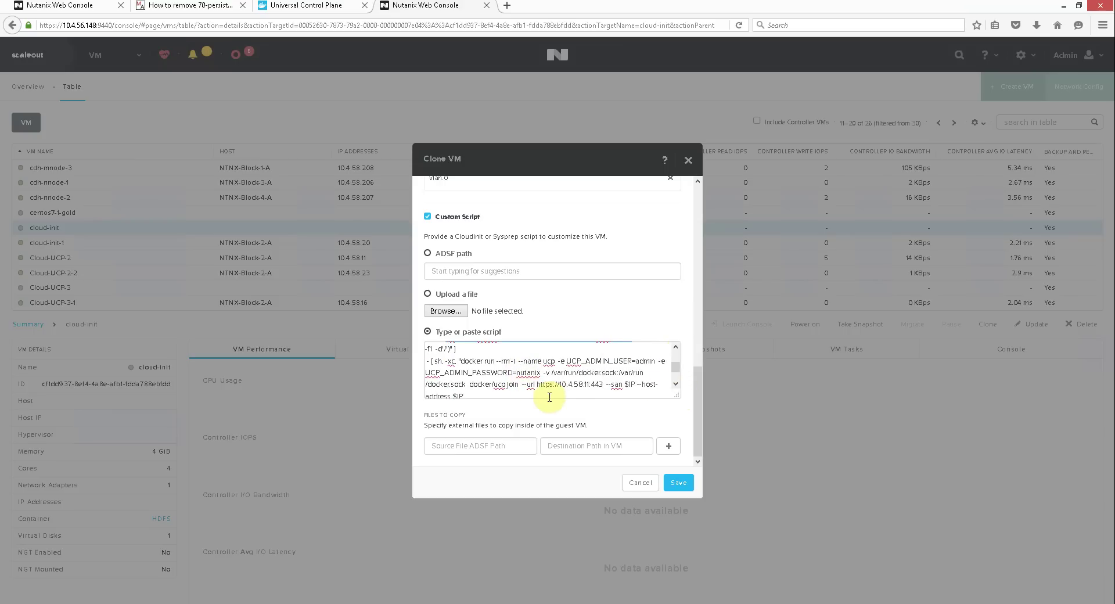
- Save the docker-ucp clone, check its clone task, and return to the VM table
click(680, 484)
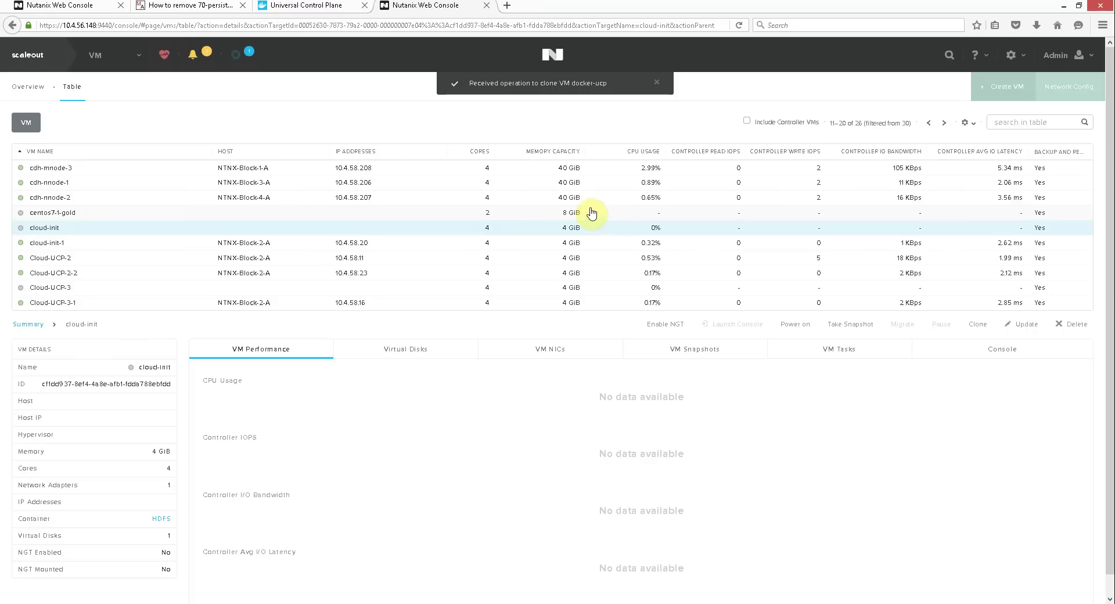
click(244, 54)
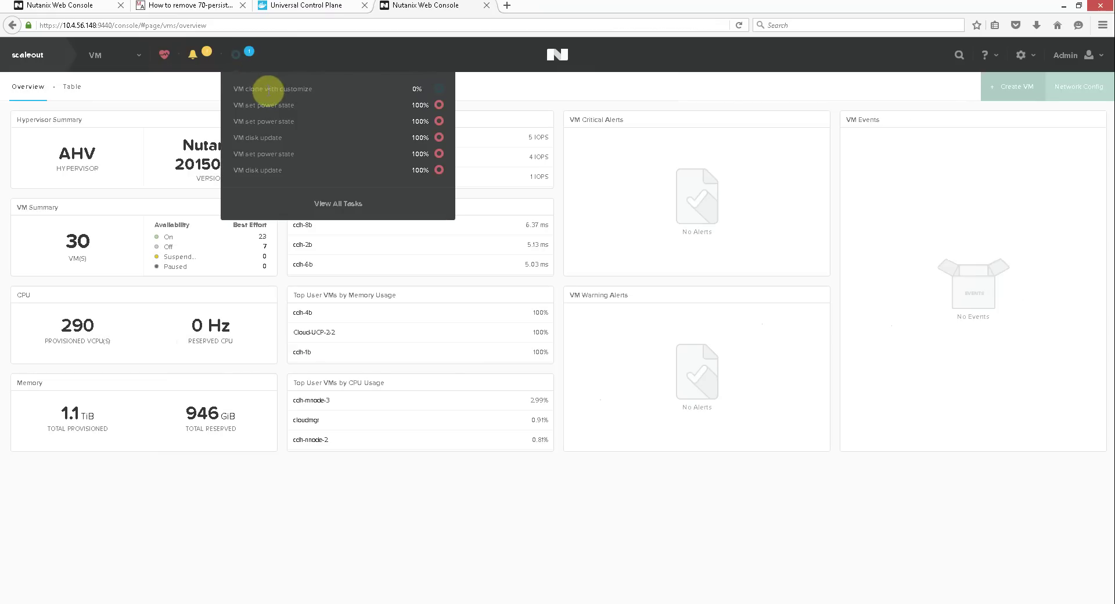
click(72, 87)
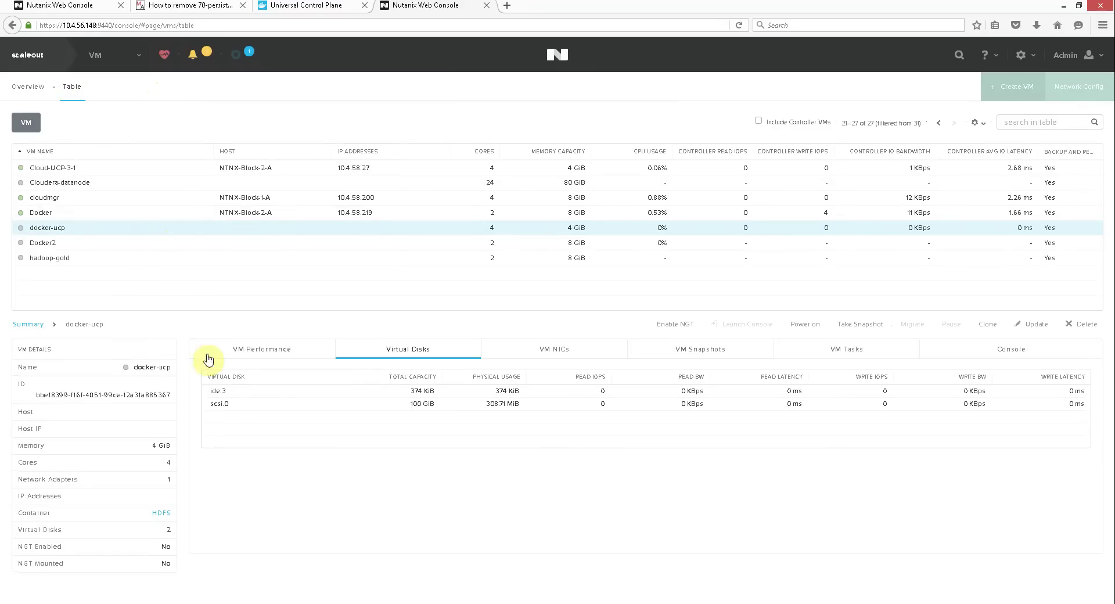
- Inspect the clone's scsi.0 and ide.3 disks, then power on docker-ucp
click(485, 402)
click(442, 392)
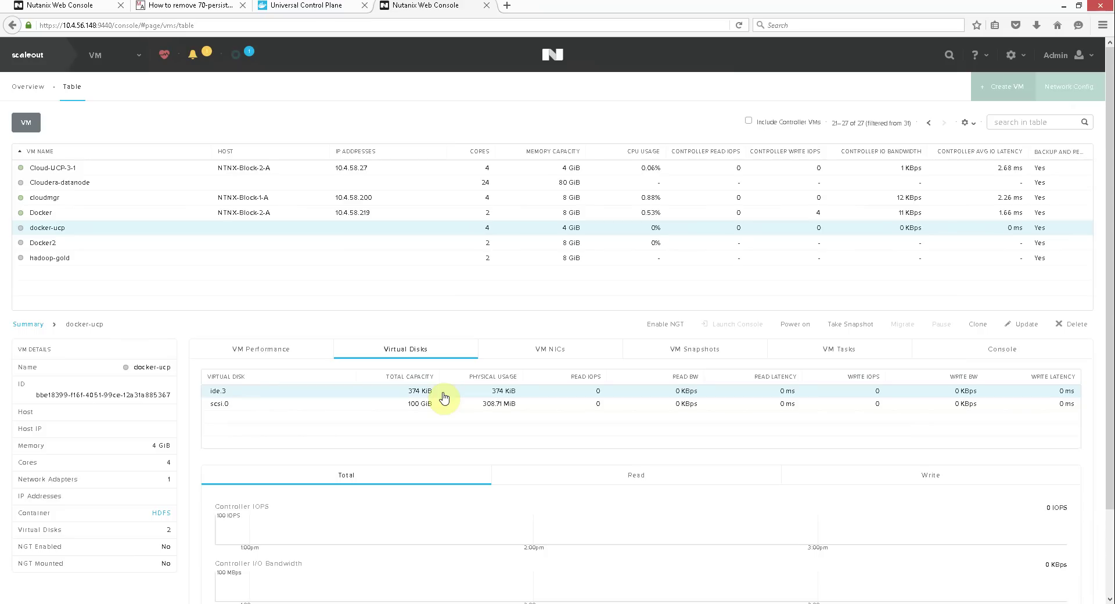
click(793, 326)
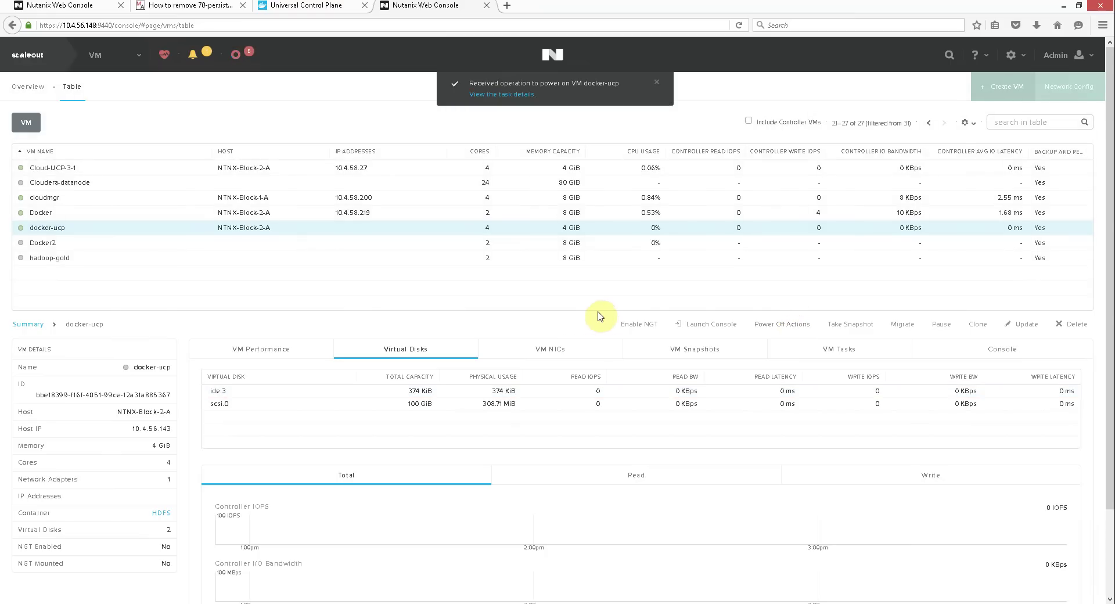
- Open and enlarge docker-ucp's console and watch cloud-init finish at 67.52 seconds
click(700, 325)
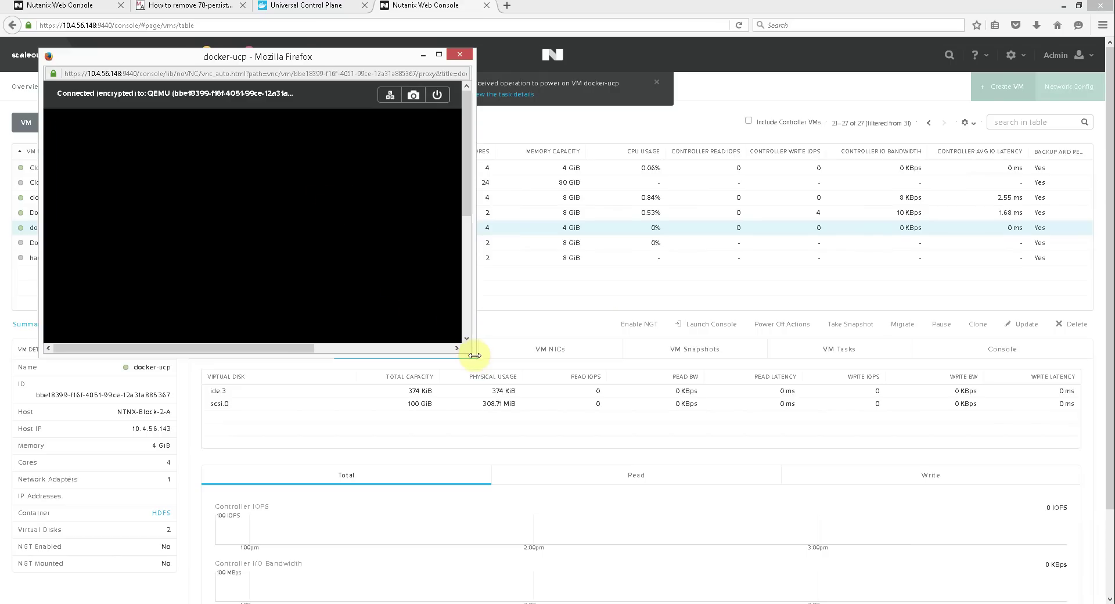
drag(478, 358, 719, 479)
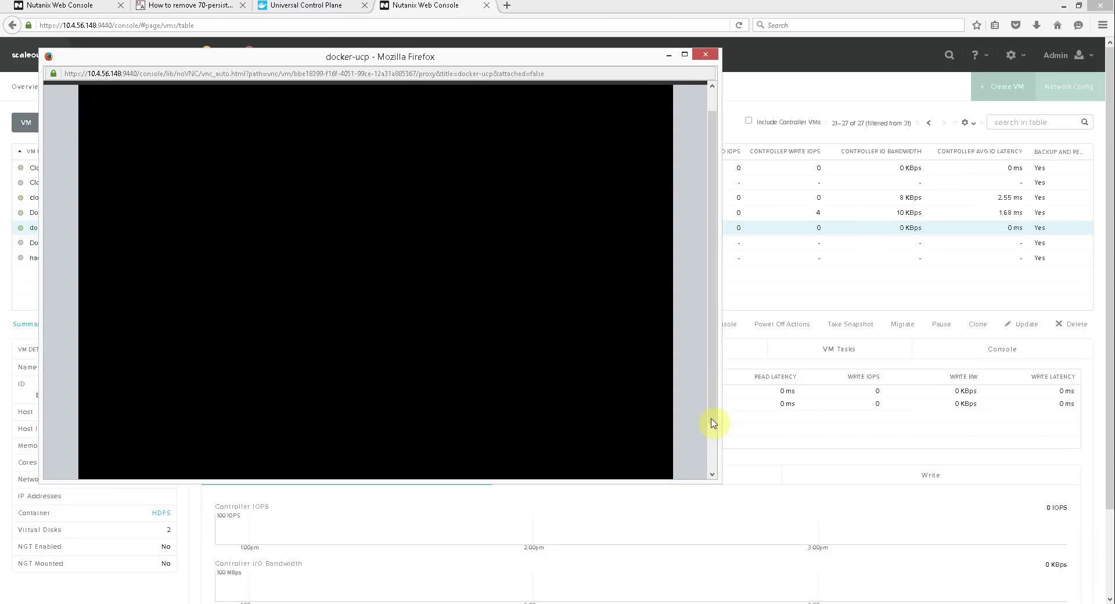
drag(714, 408, 713, 397)
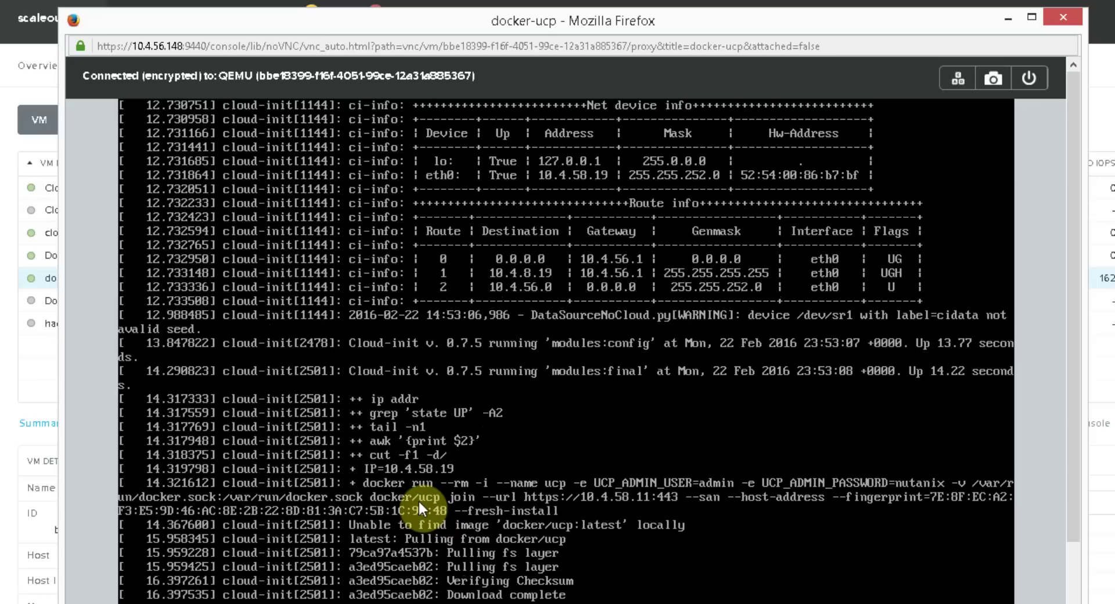
scroll(1073, 465, down, 3)
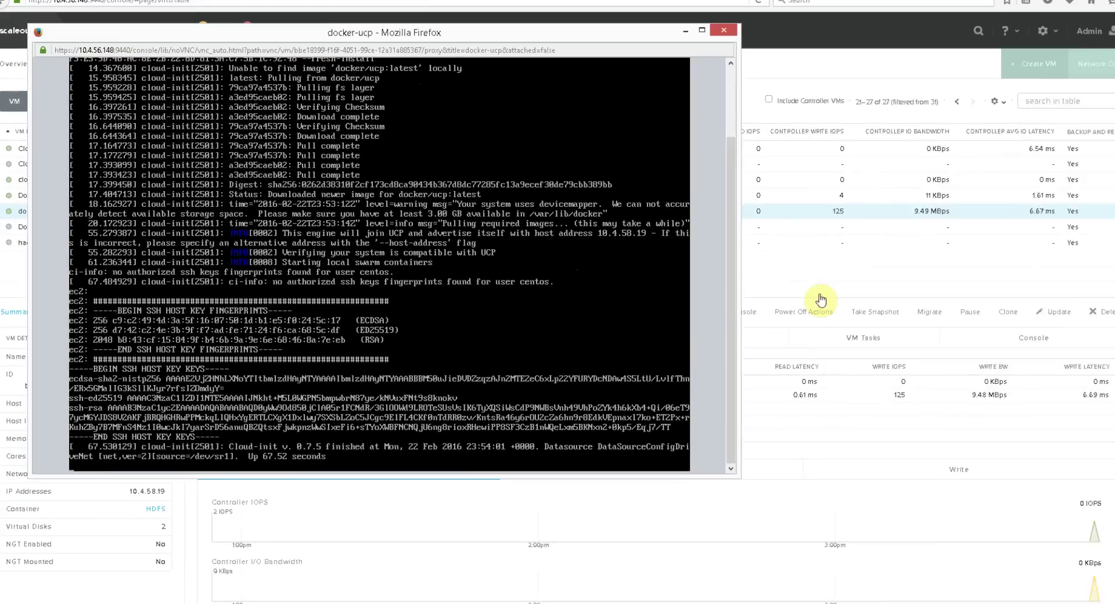
- Reload UCP's Nodes page to show 10.4.58.19:12376 as the sixth node
click(804, 290)
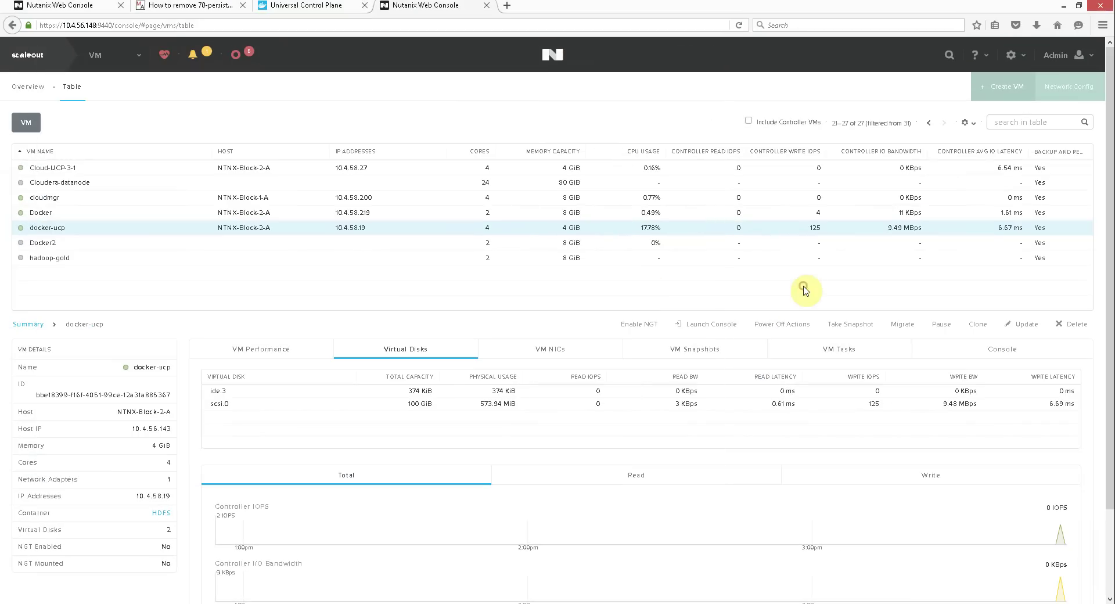
click(316, 7)
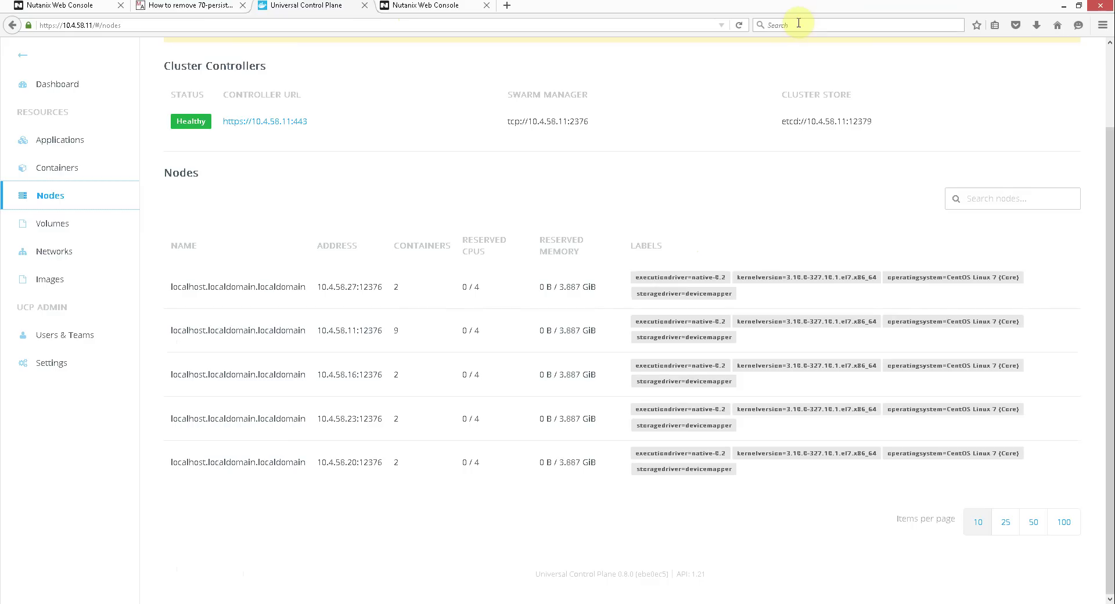
click(743, 28)
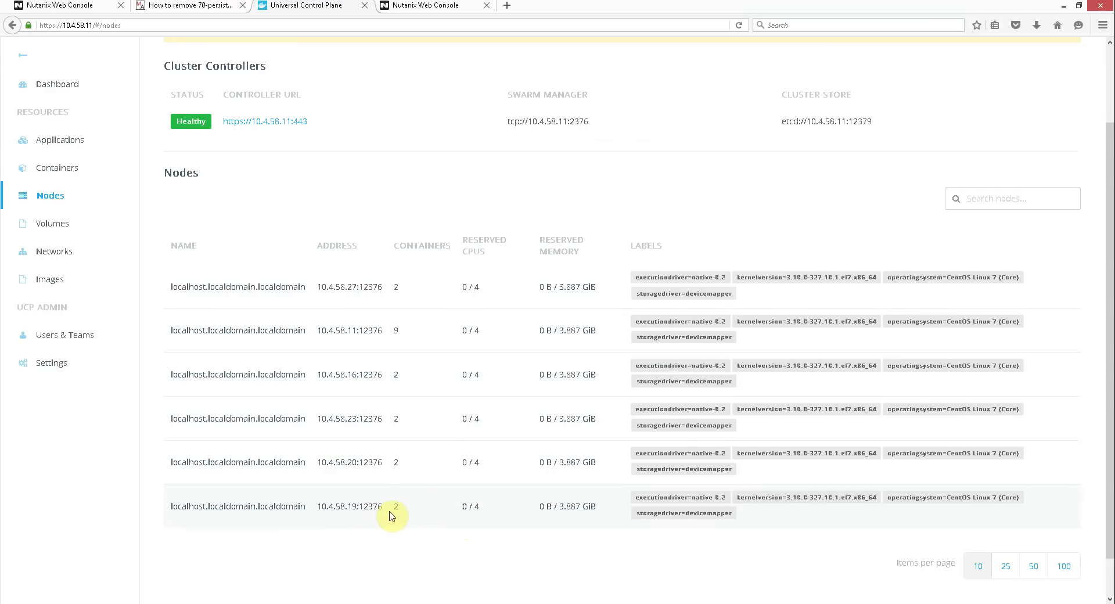
click(428, 7)
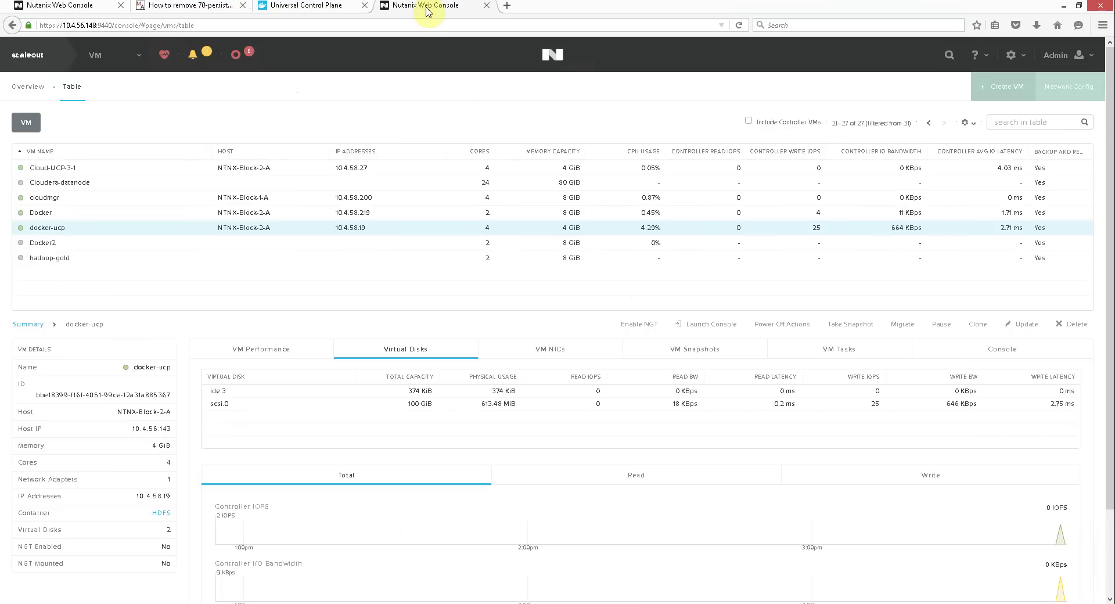